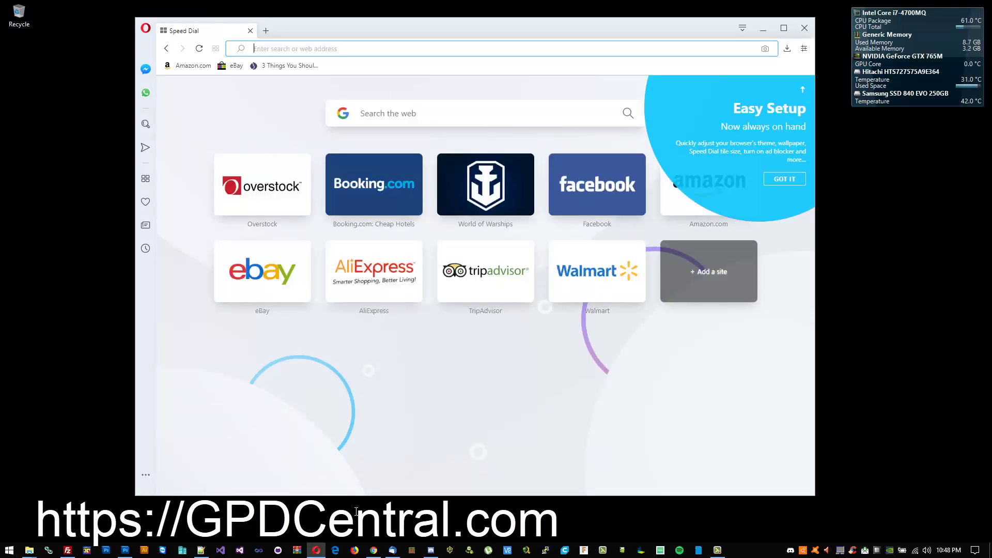
- Go to gpdcentral.com and open the GPD XD Plus tutorials page
type("gpdce")
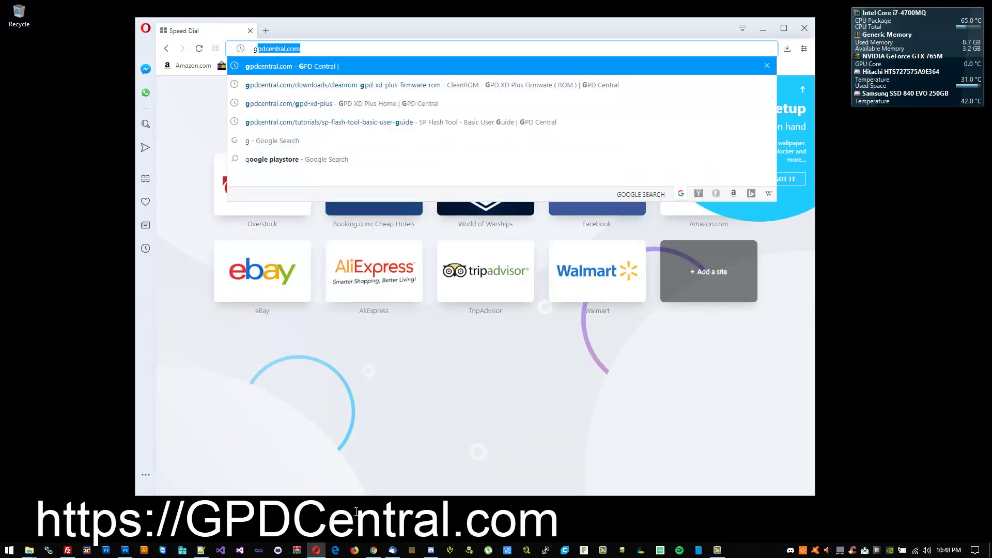
type("ntral.")
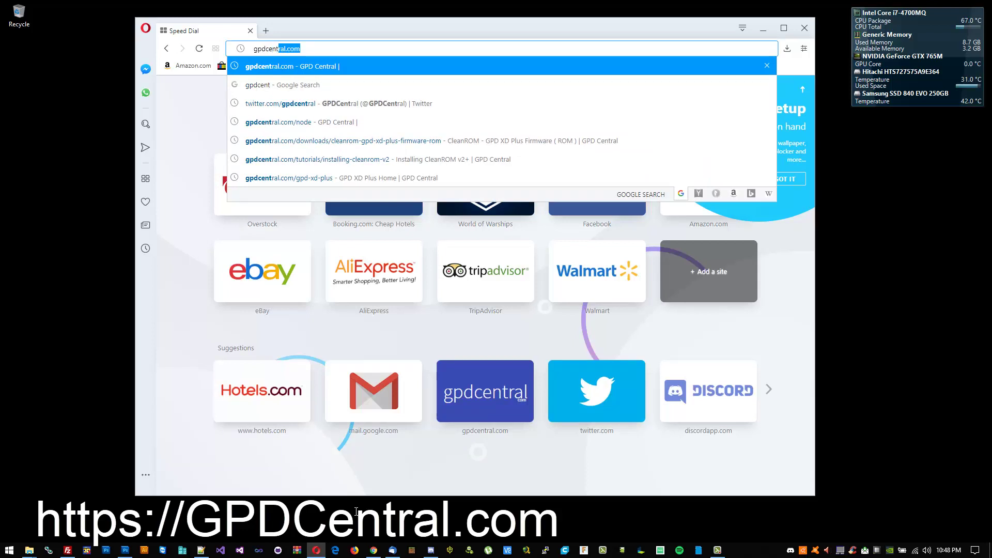
type("com")
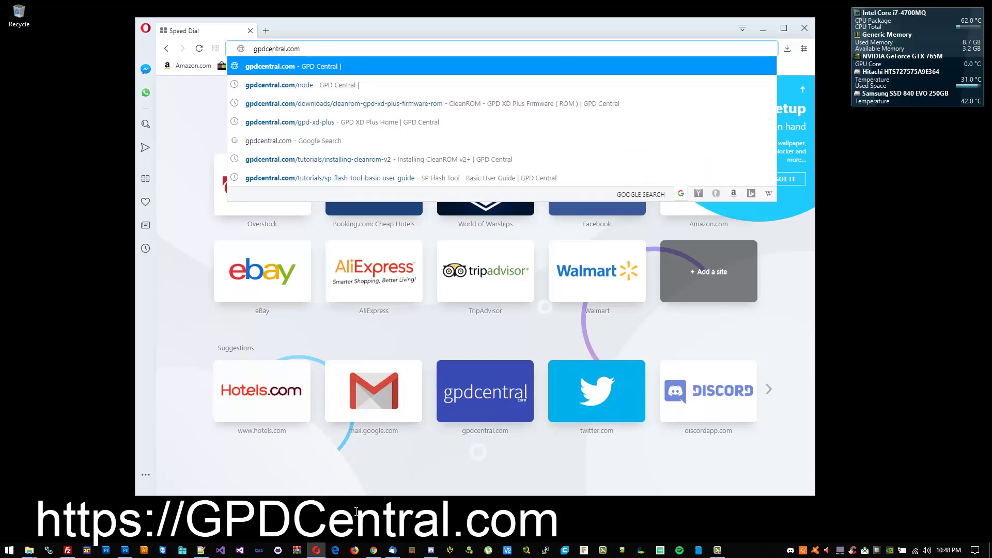
key("Return")
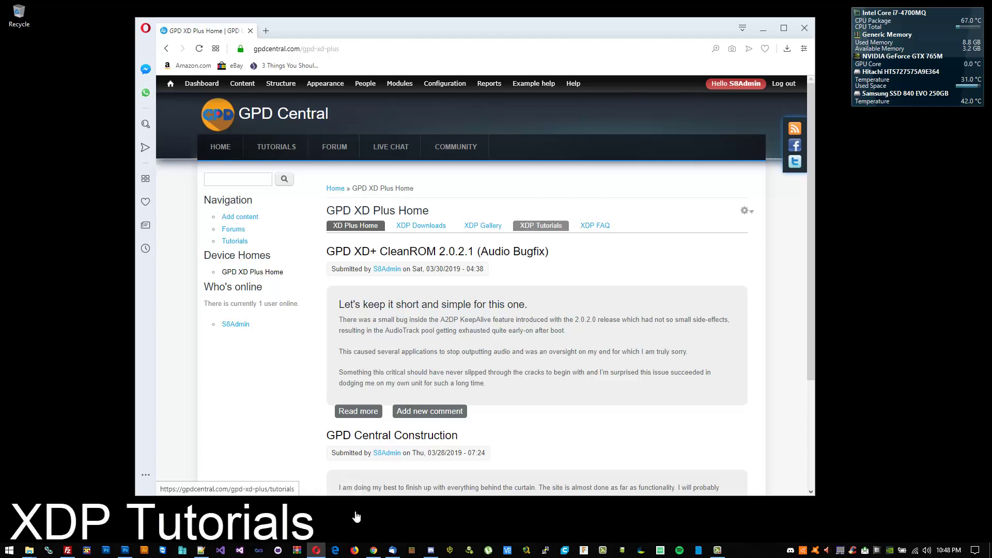
left_click(541, 226)
scroll(541, 225, "down", 1)
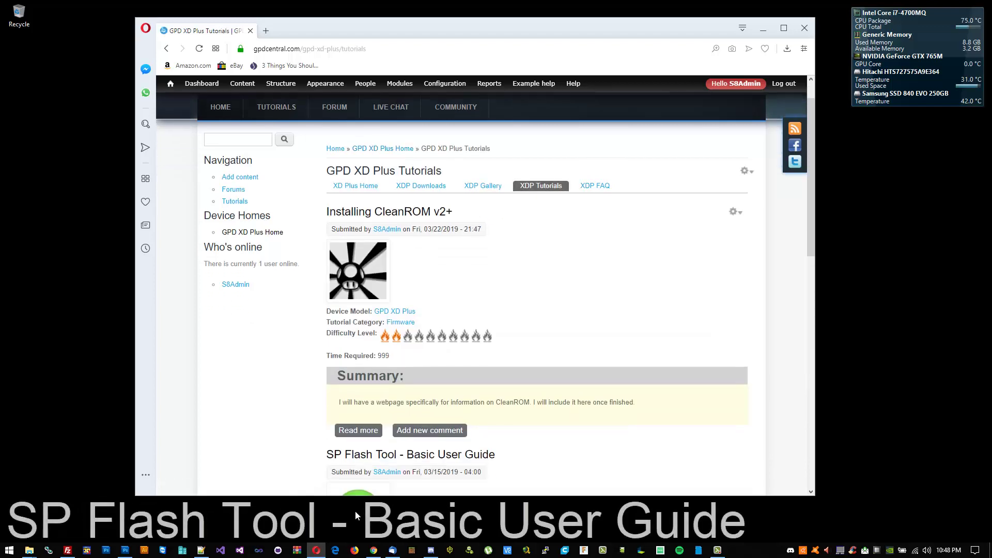
scroll(355, 511, "down", 2)
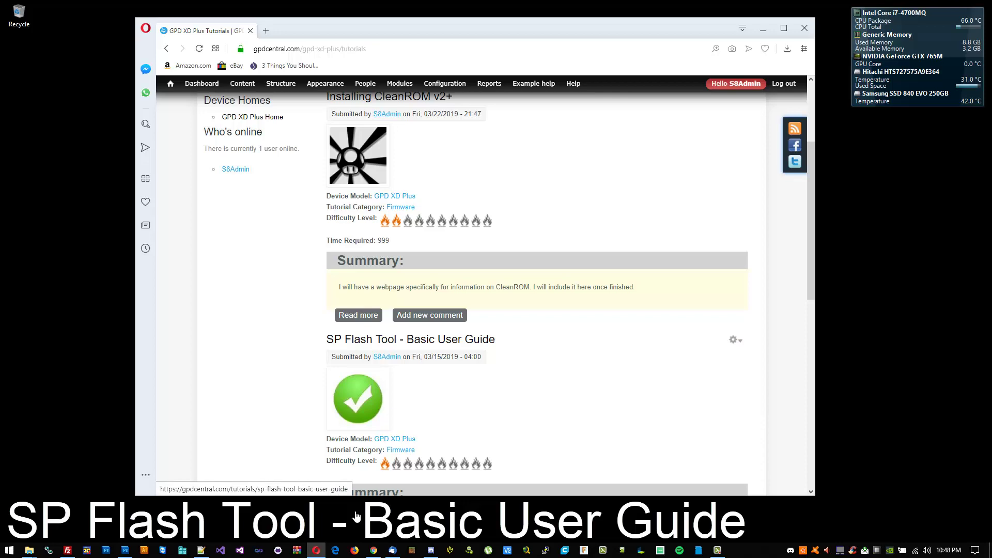
- From the SP Flash Tool Basic User Guide's Downloads section, download the Mediatek USB Driver Auto-Installer zip
left_click(355, 511)
scroll(355, 511, "down", 2)
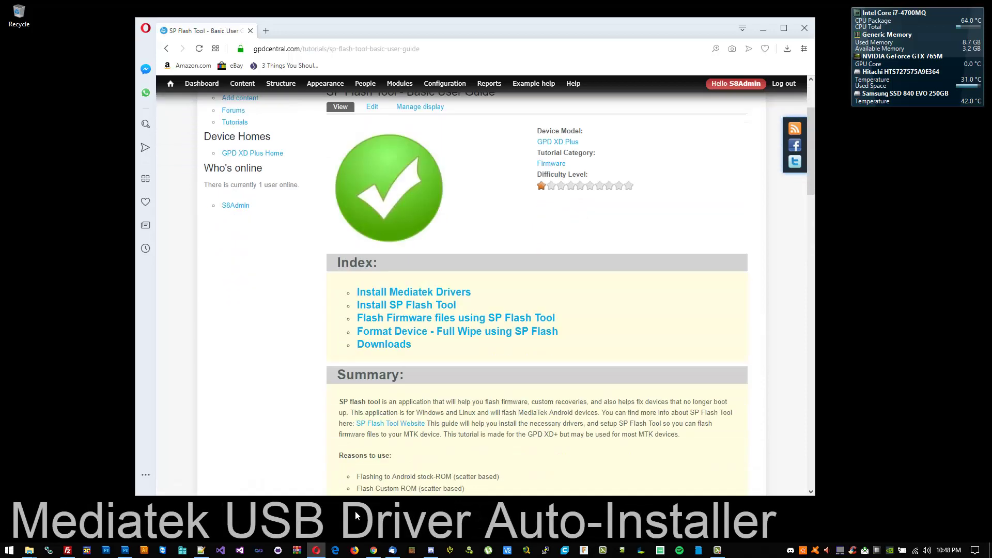
scroll(355, 511, "down", 15)
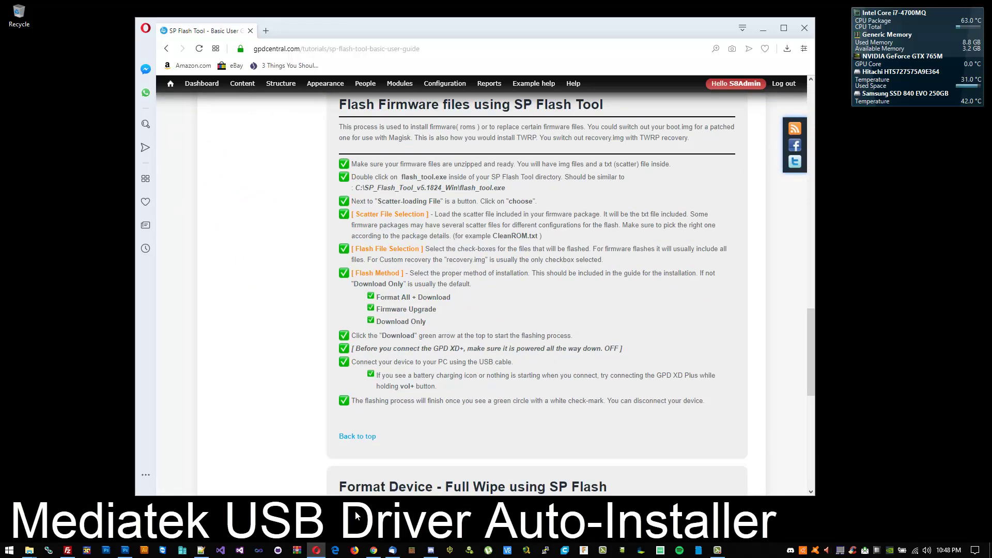
scroll(355, 511, "down", 9)
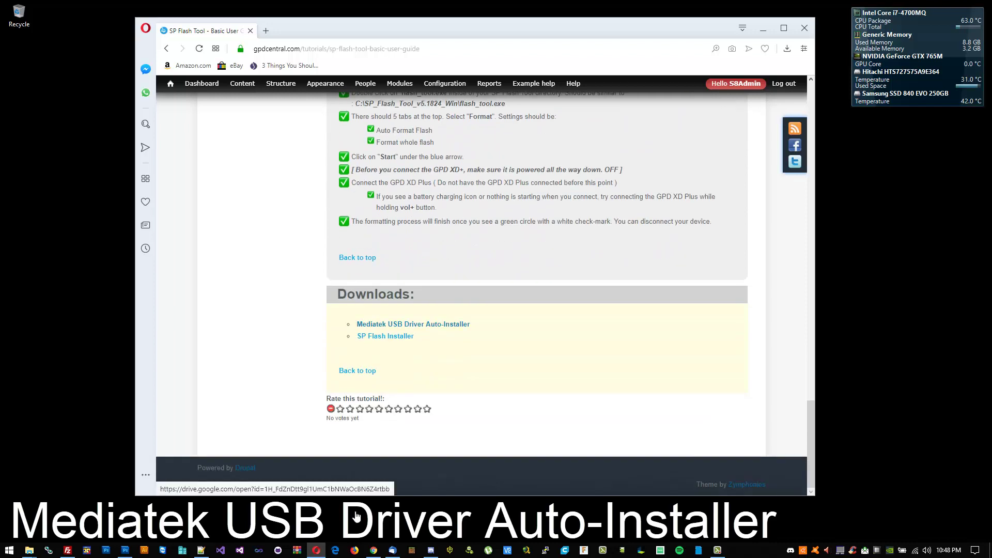
left_click(356, 514)
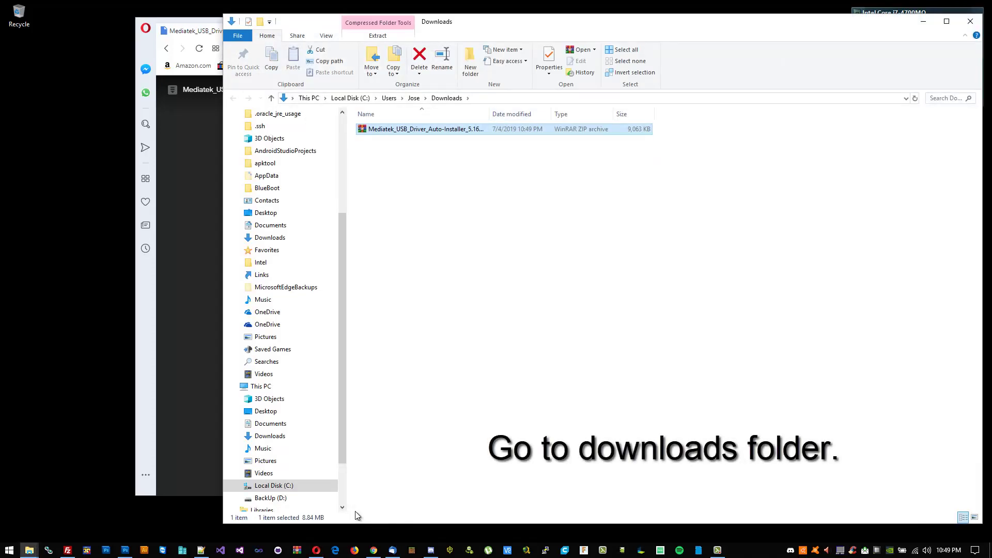
- Extract the Mediatek USB driver zip into its own folder in Downloads
key("shift+F10")
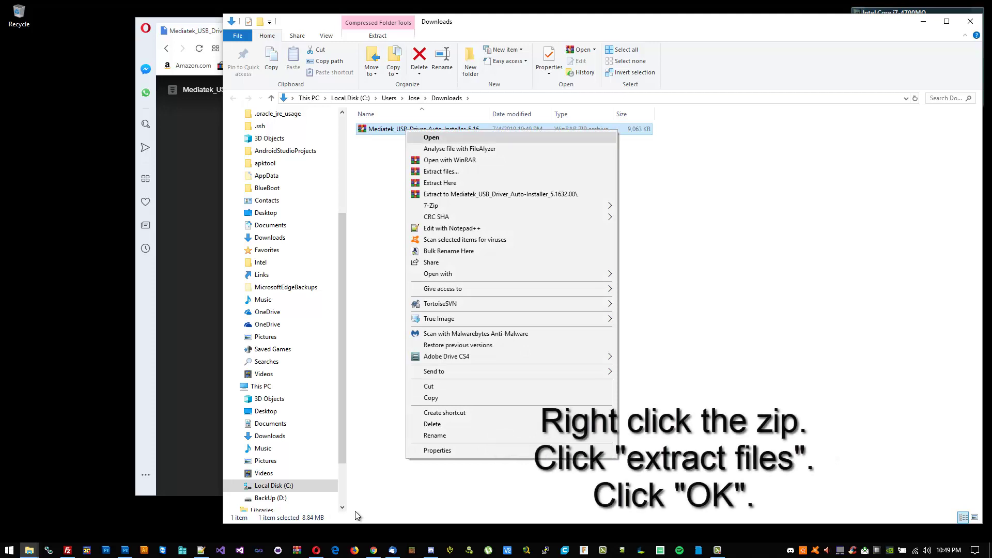
key("Down")
key("Down")
key("Down")
key("Return")
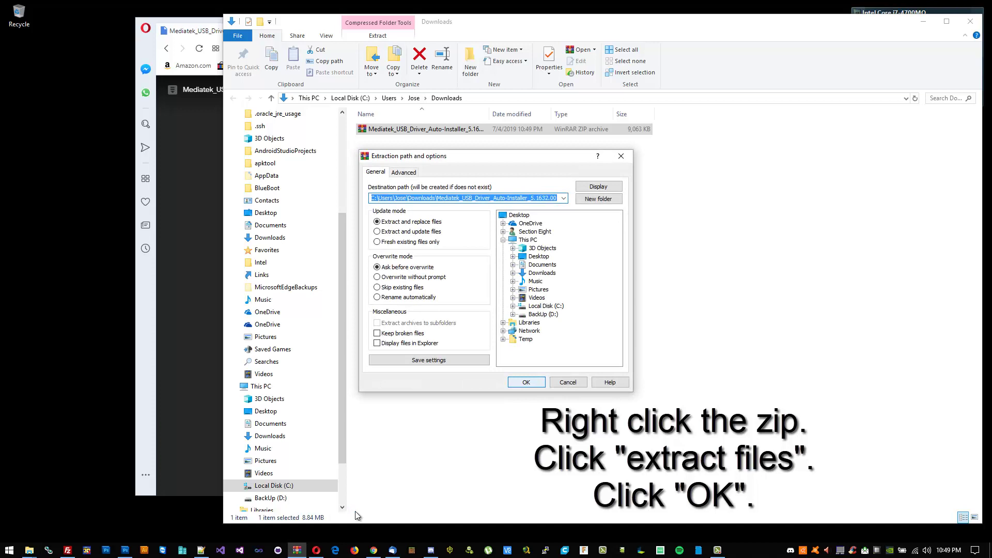
key("Return")
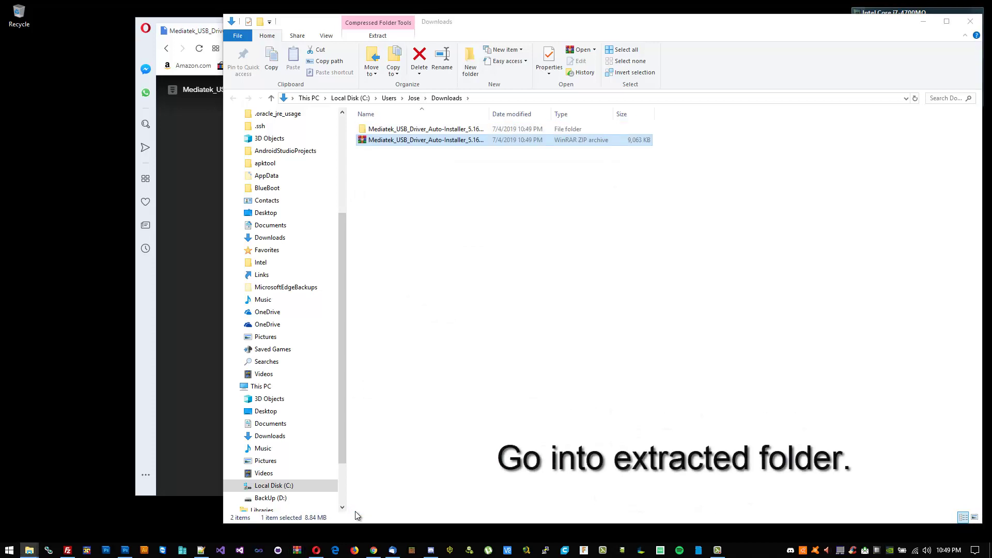
- Run the Mediatek_Driver_Auto-Installer_5.1632.00 installer from the extracted folder as administrator
key("Up")
key("Return")
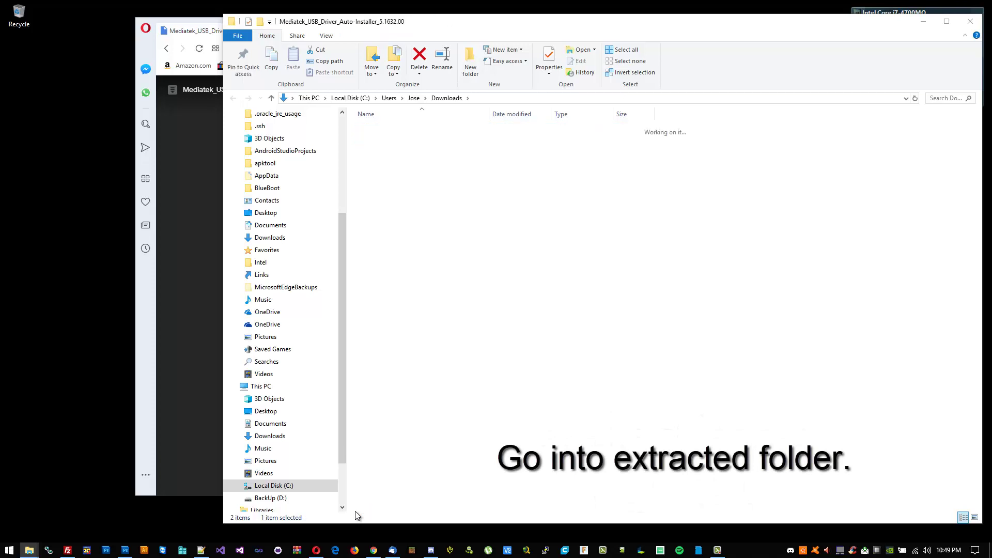
key("Down")
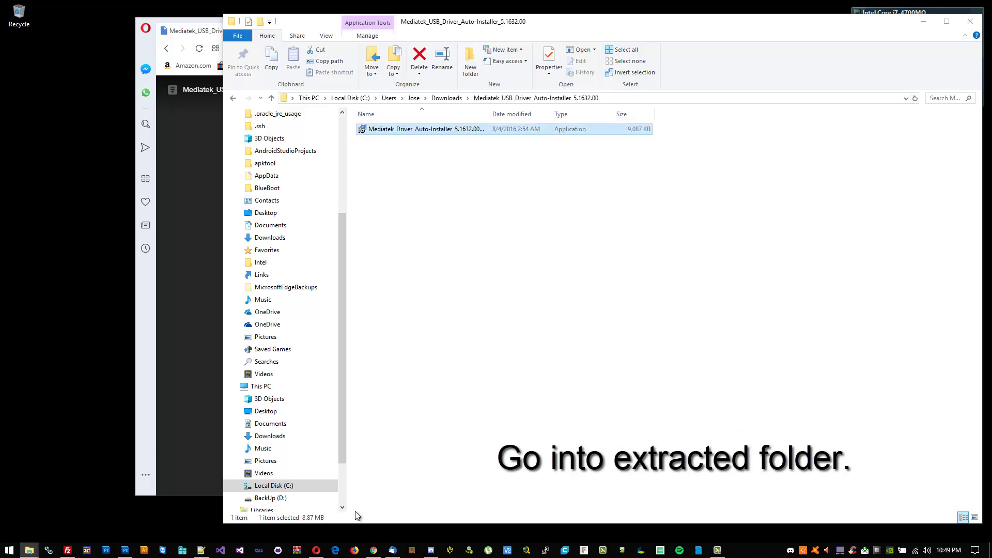
key("shift+F10")
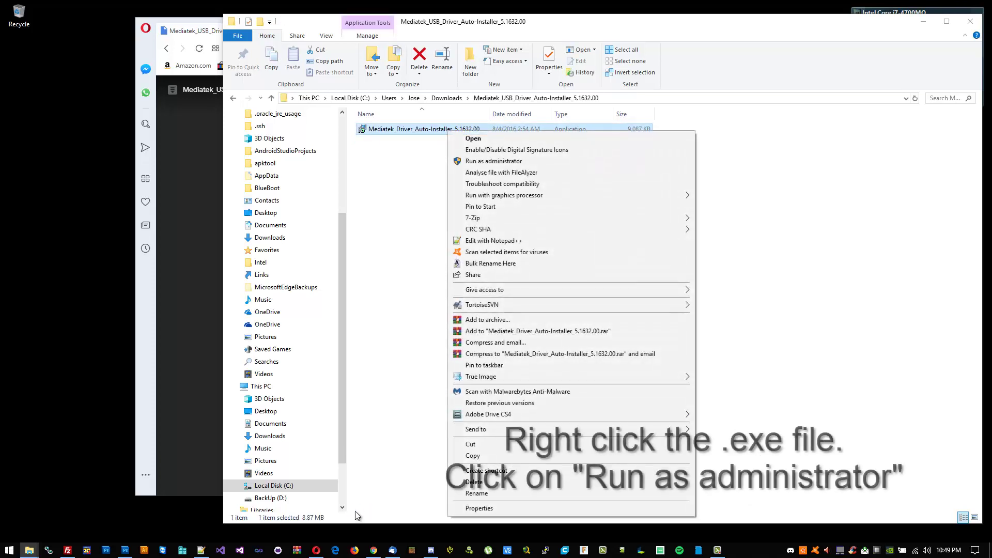
key("Down")
key("Down")
key("Down")
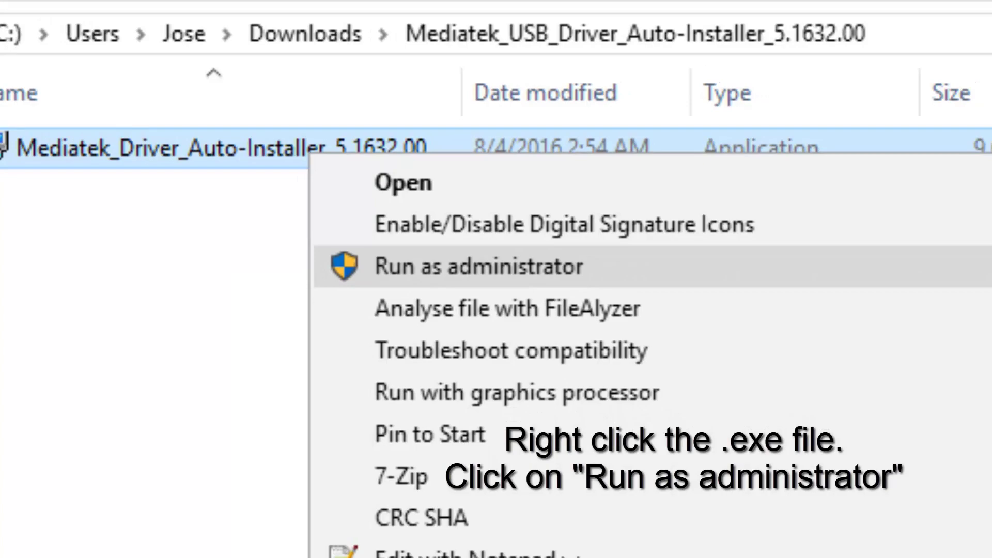
key("Return")
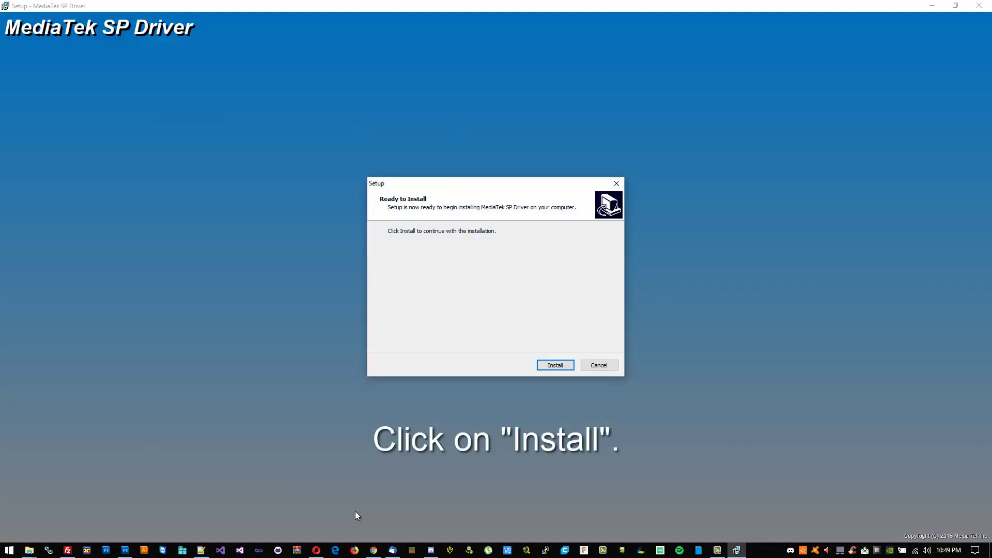
- Install the MediaTek SP Driver, accepting the USB prompt and restart notice, then finish the wizard
key("Return")
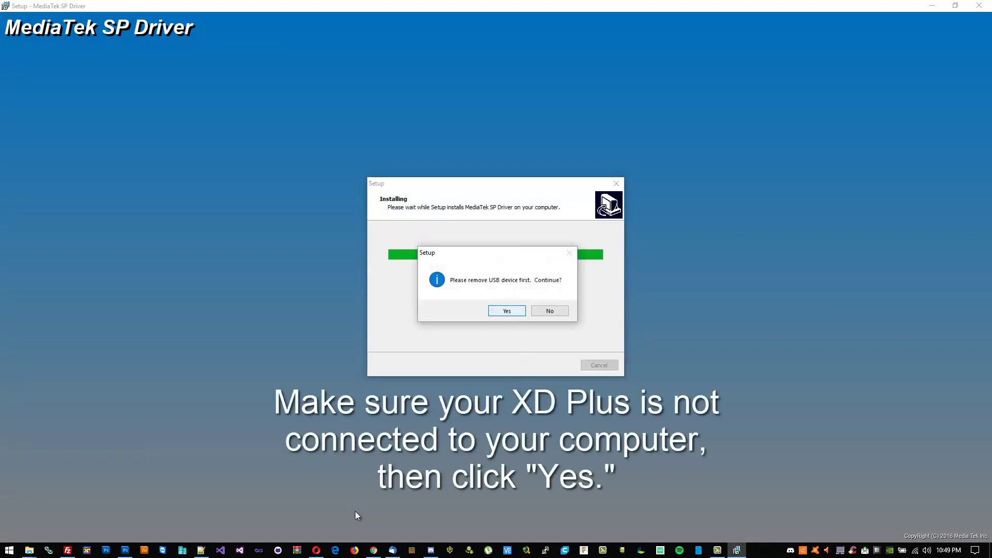
key("Return")
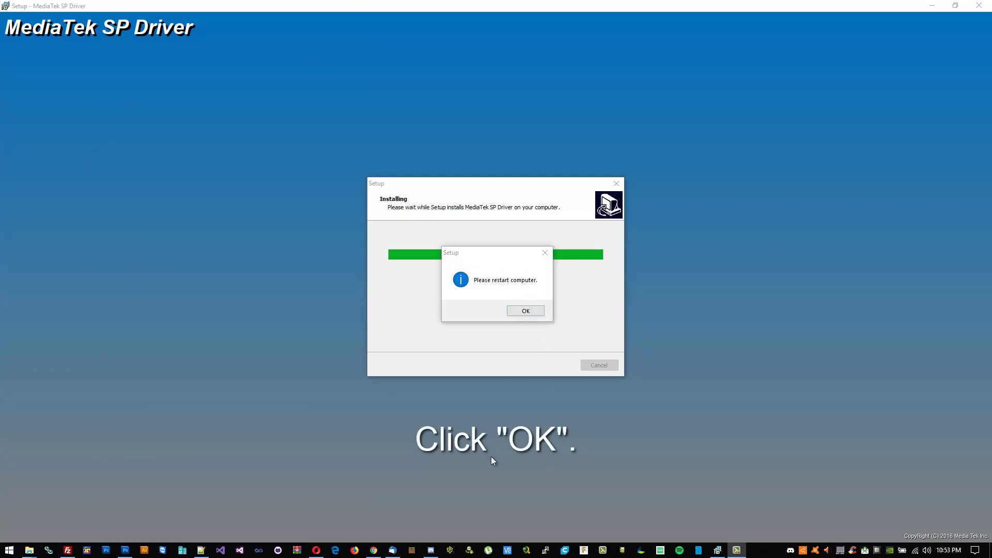
left_click(525, 312)
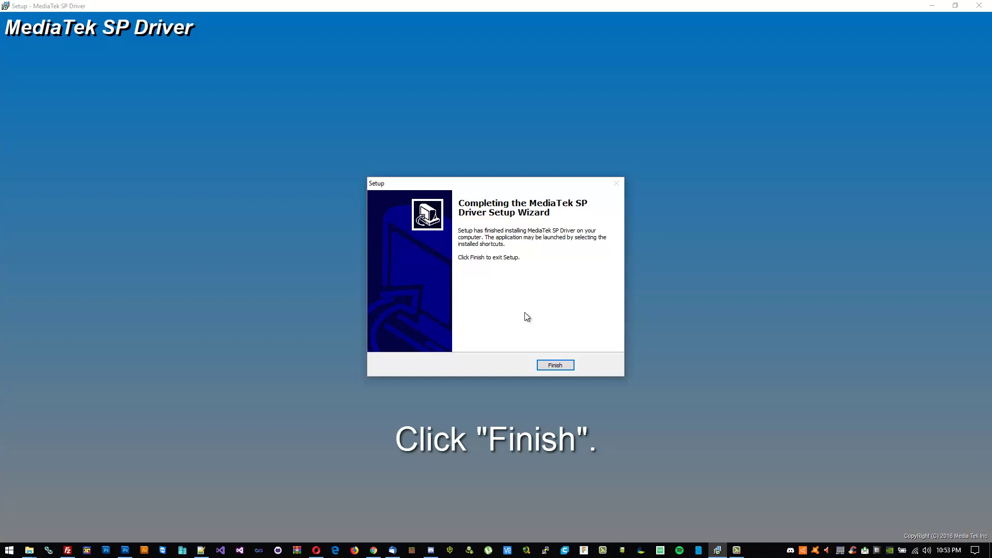
left_click(561, 365)
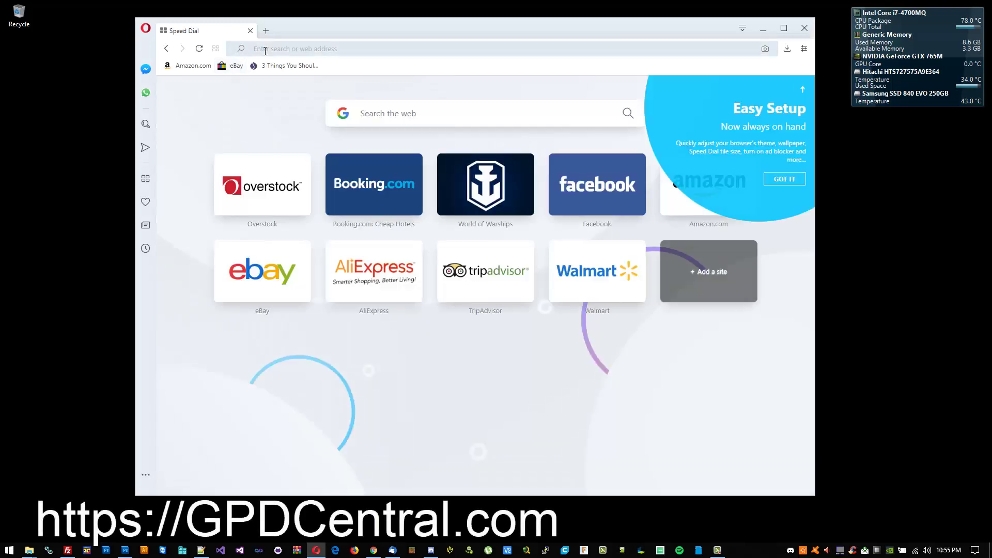
- Go to gpdcentral.com and open the GPD XD Plus device home page
type("gpd")
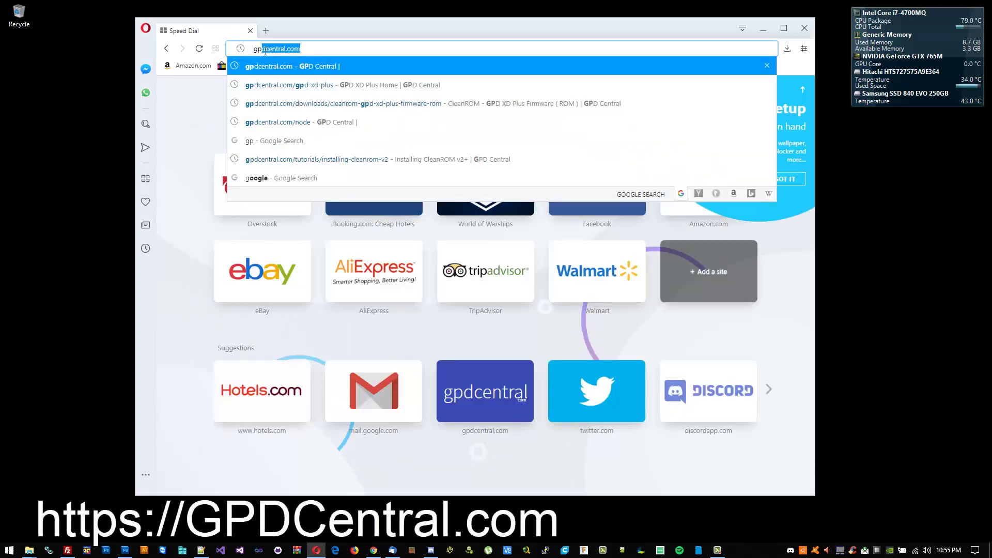
type("central.com")
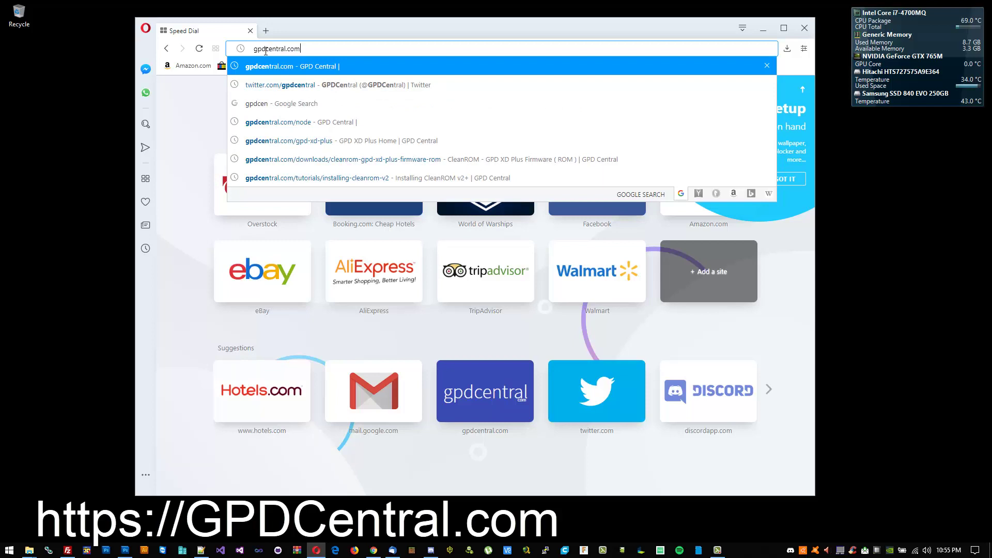
key("Return")
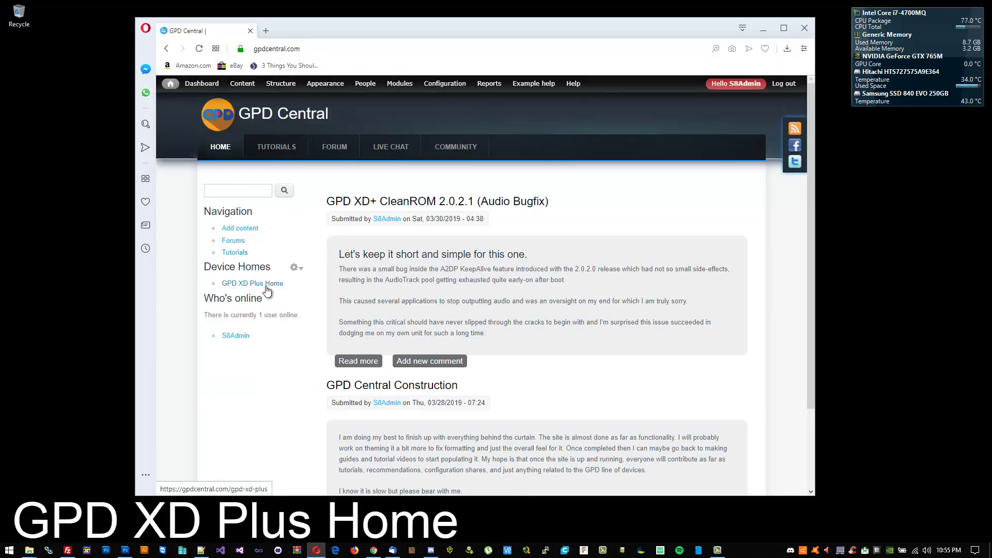
left_click(257, 272)
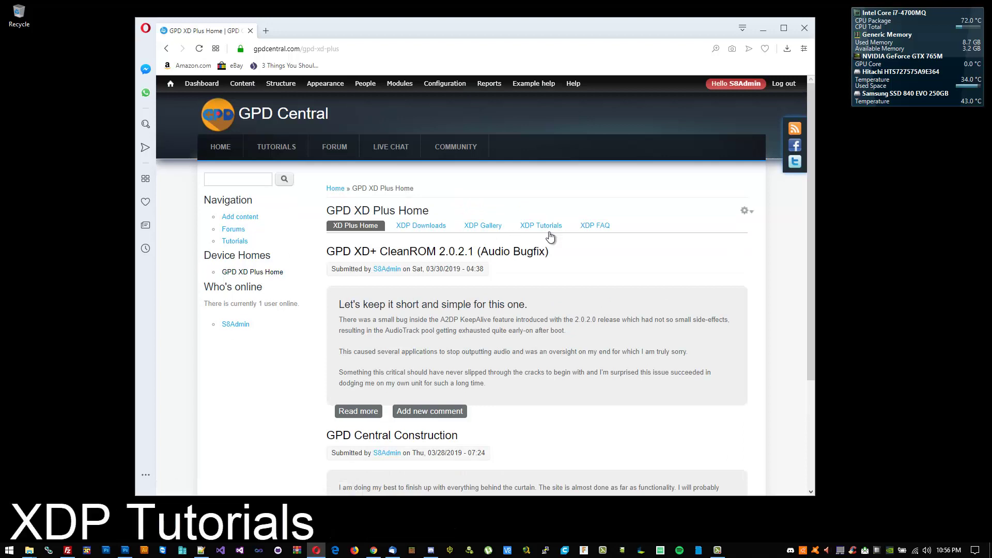
scroll(388, 241, "down", 5)
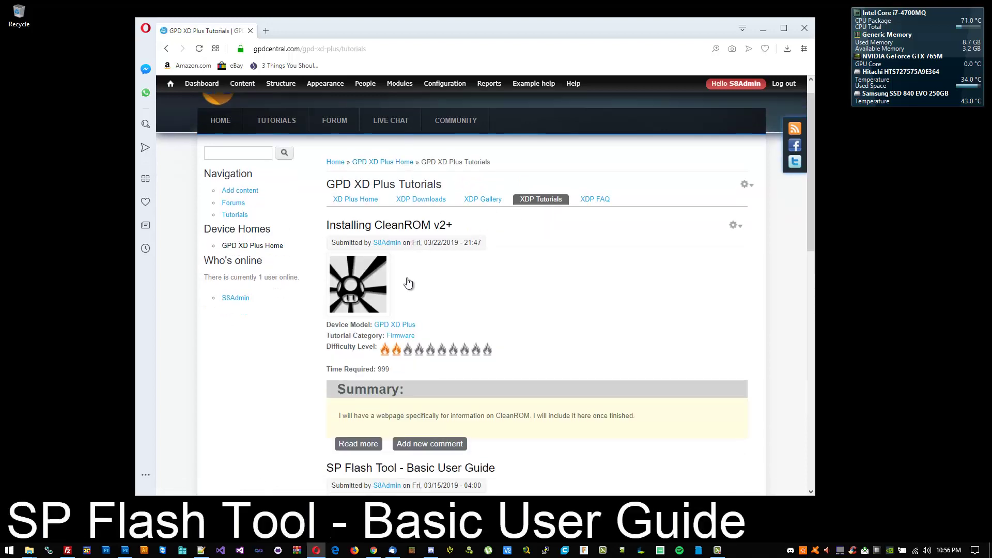
- Open the SP Flash Tool - Basic User Guide and follow its SP Flash Installer download link
left_click(389, 240)
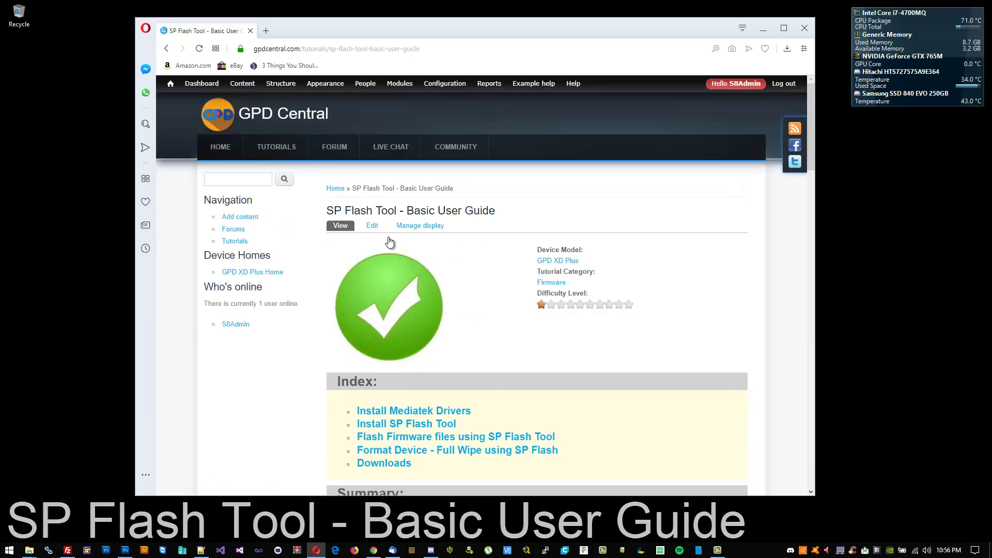
scroll(355, 354, "down", 5)
scroll(354, 354, "down", 20)
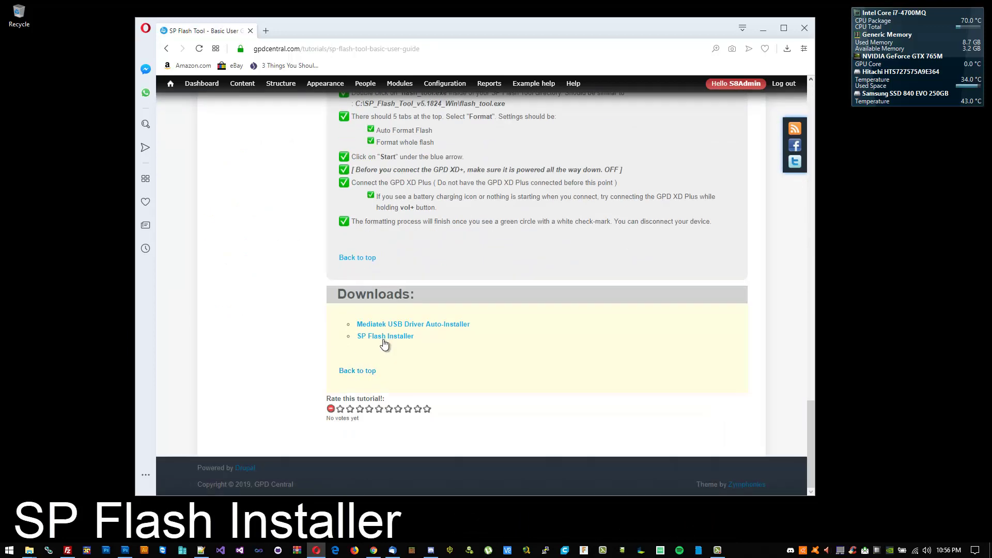
left_click(384, 337)
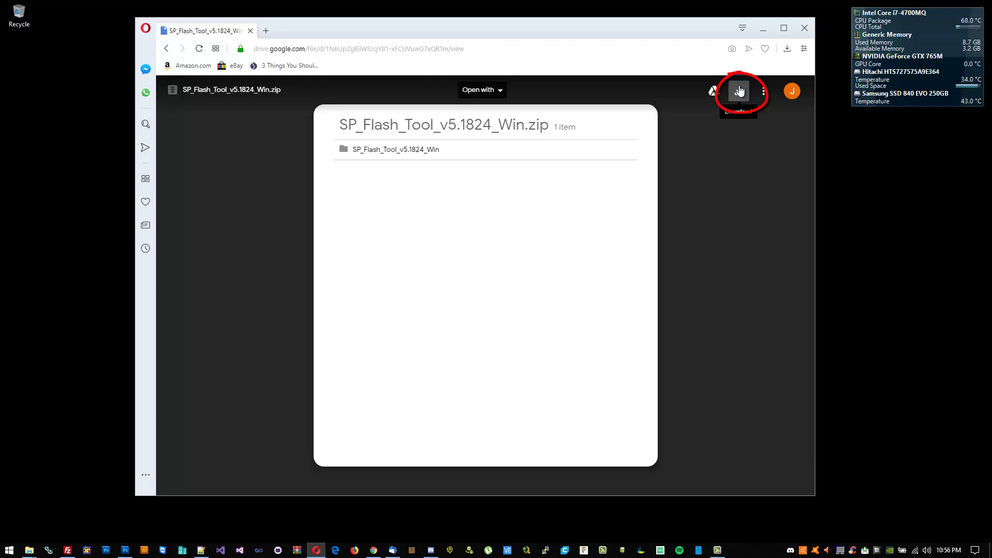
- Download SP_Flash_Tool_v5.1824_Win.zip from the Google Drive preview
left_click(739, 92)
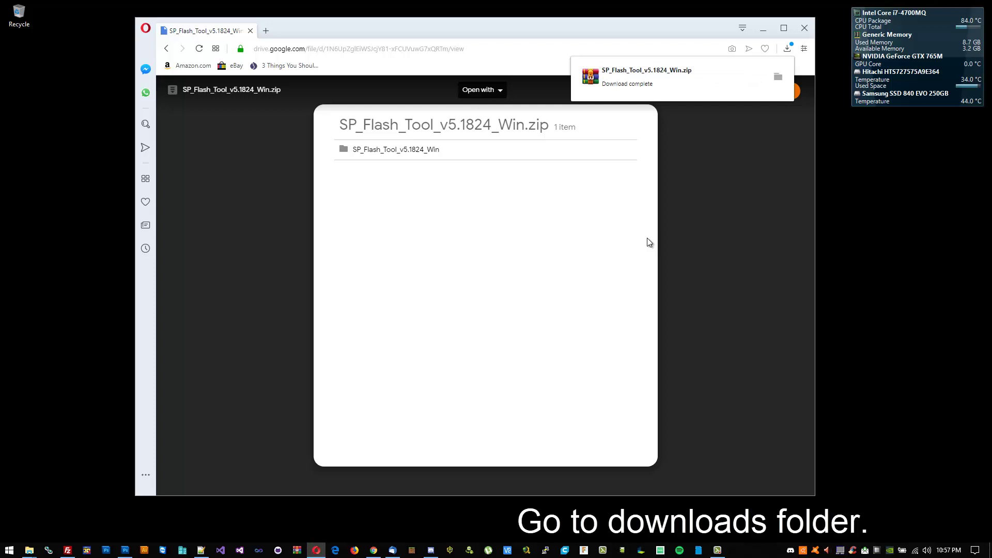
- Extract SP_Flash_Tool_v5.1824_Win.zip into its own subfolder in Downloads
left_click(777, 77)
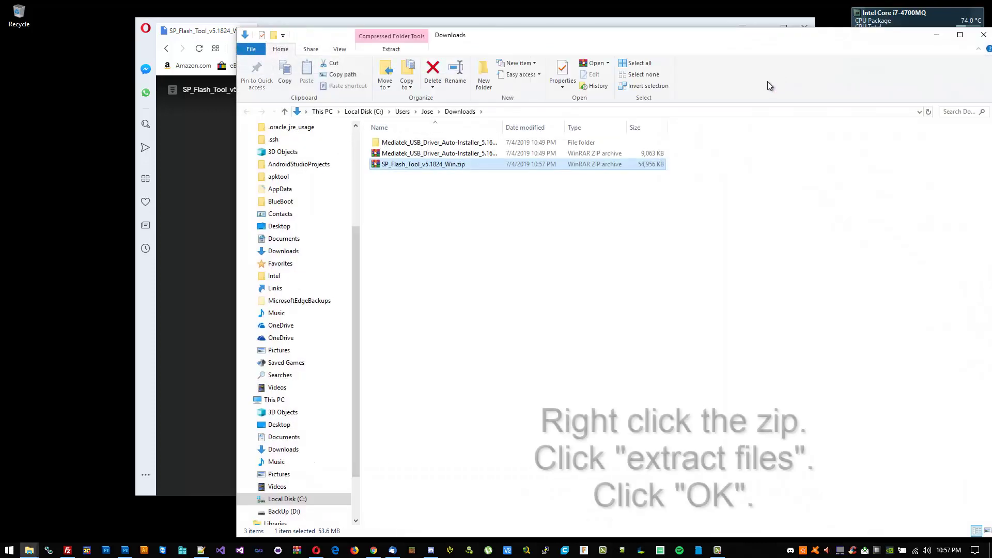
right_click(392, 168)
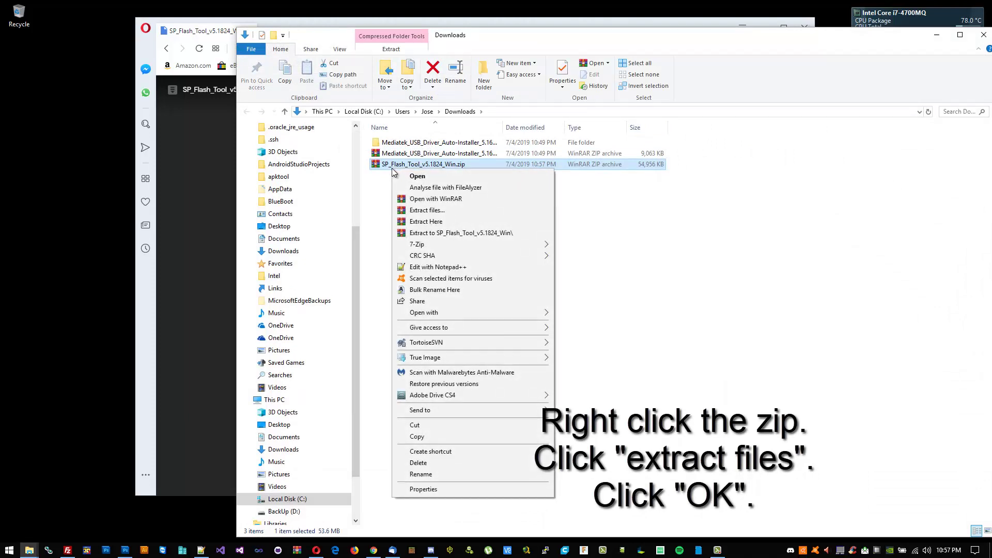
left_click(414, 211)
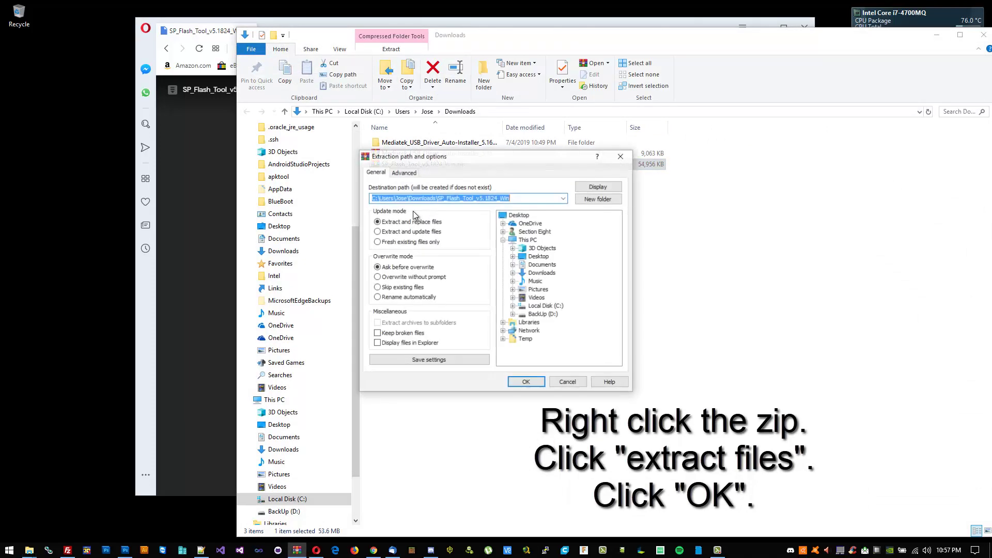
left_click(538, 385)
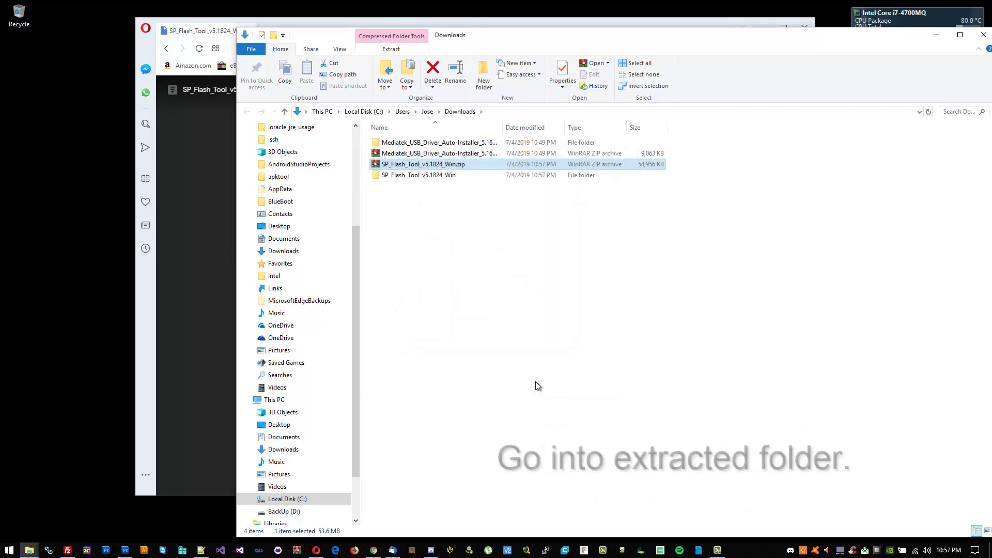
- Browse into the extracted SP_Flash_Tool_v5.1824_Win folder and its inner subfolder, then back up
left_click(427, 154)
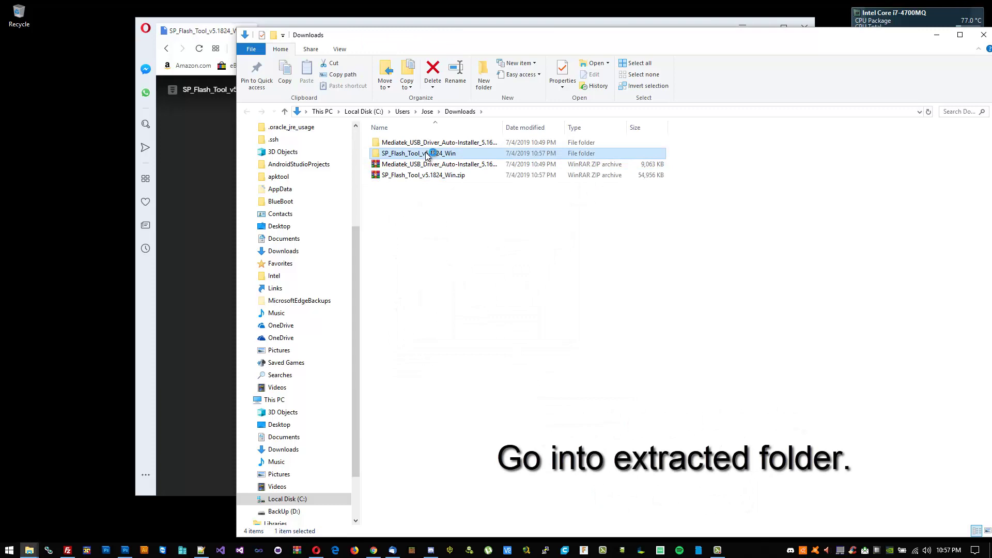
double_click(426, 153)
double_click(423, 142)
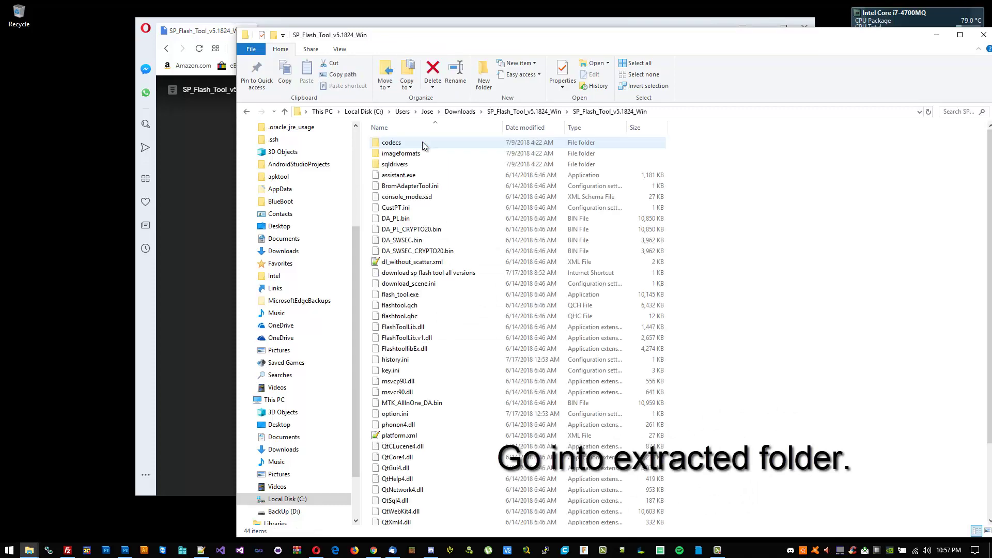
left_click(286, 112)
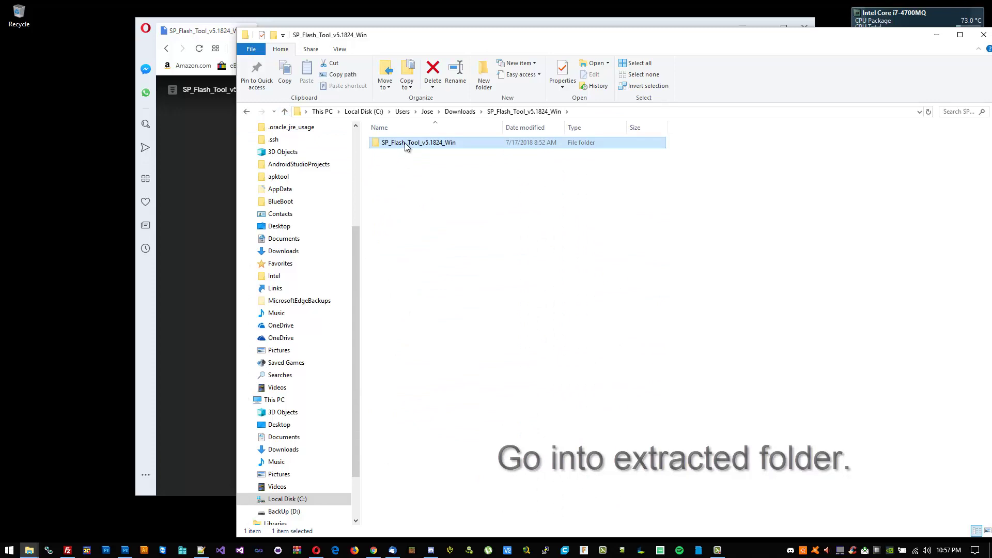
- Move the inner SP_Flash_Tool_v5.1824_Win folder to Local Disk (C:) and open it
right_click(404, 143)
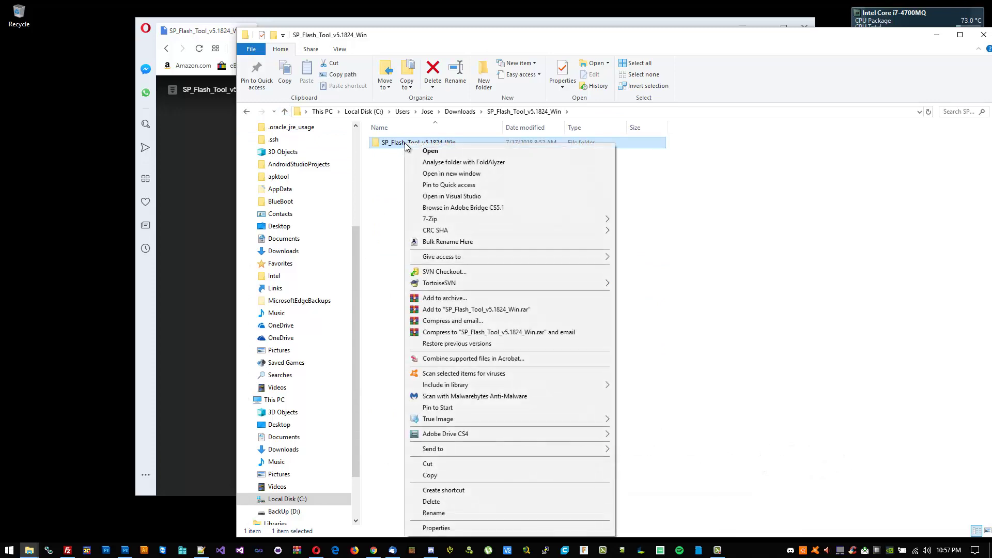
left_click(441, 462)
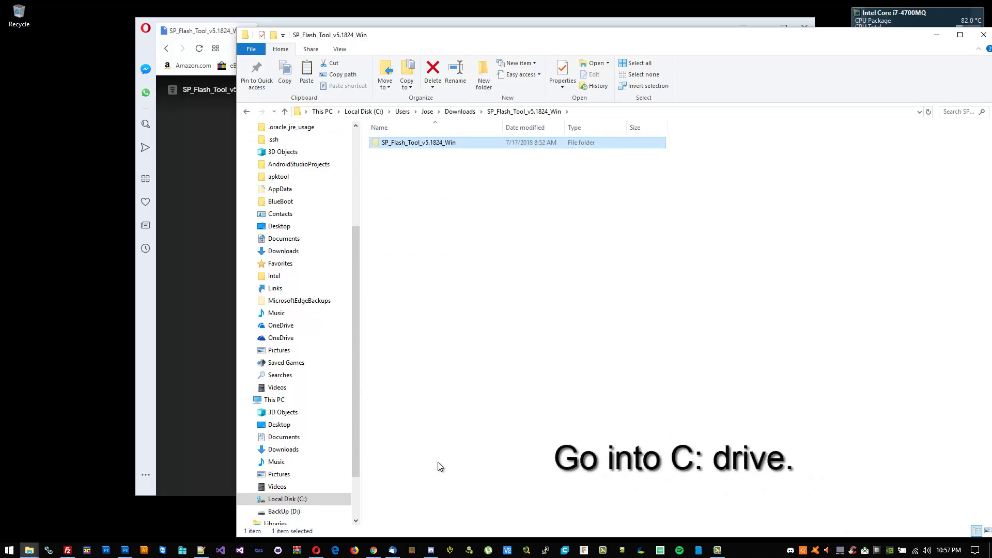
left_click(279, 500)
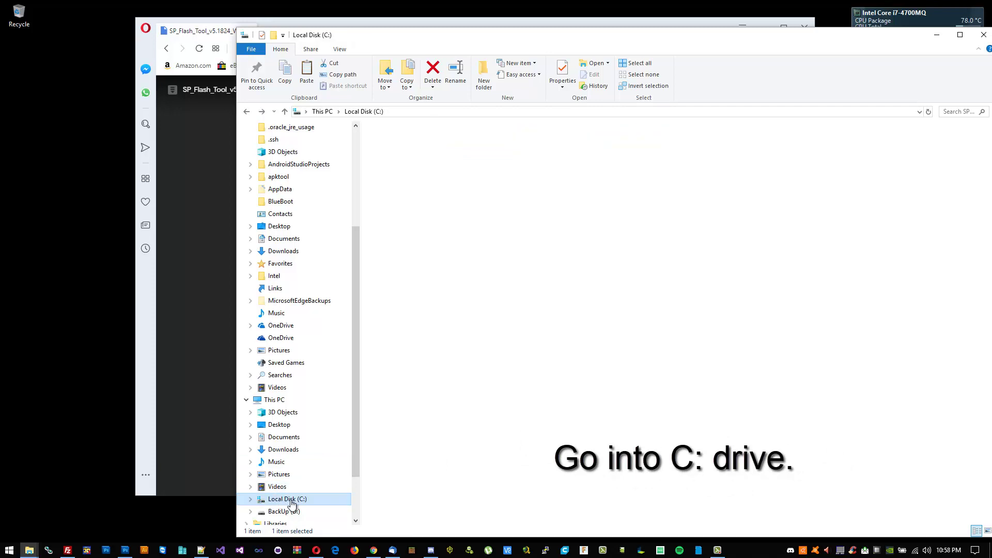
right_click(447, 479)
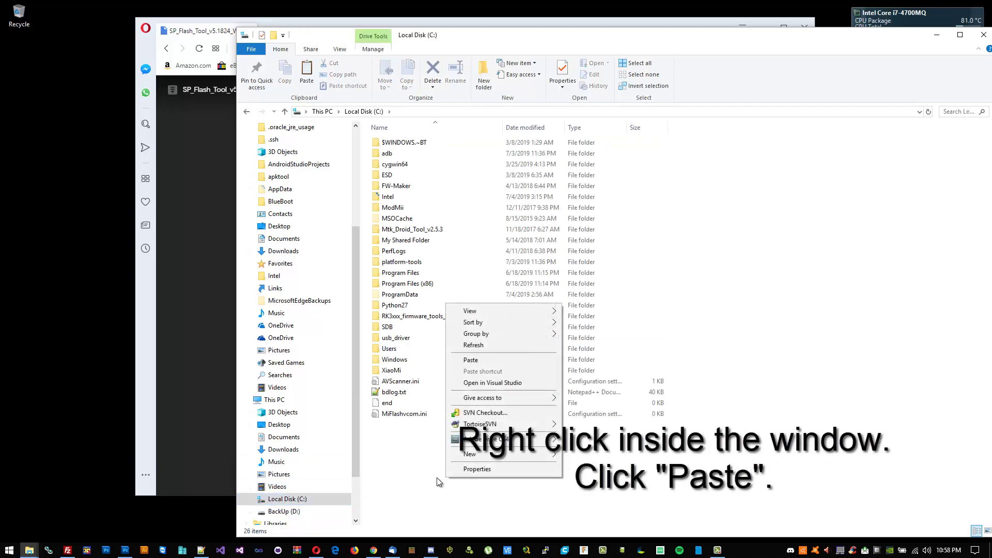
right_click(427, 477)
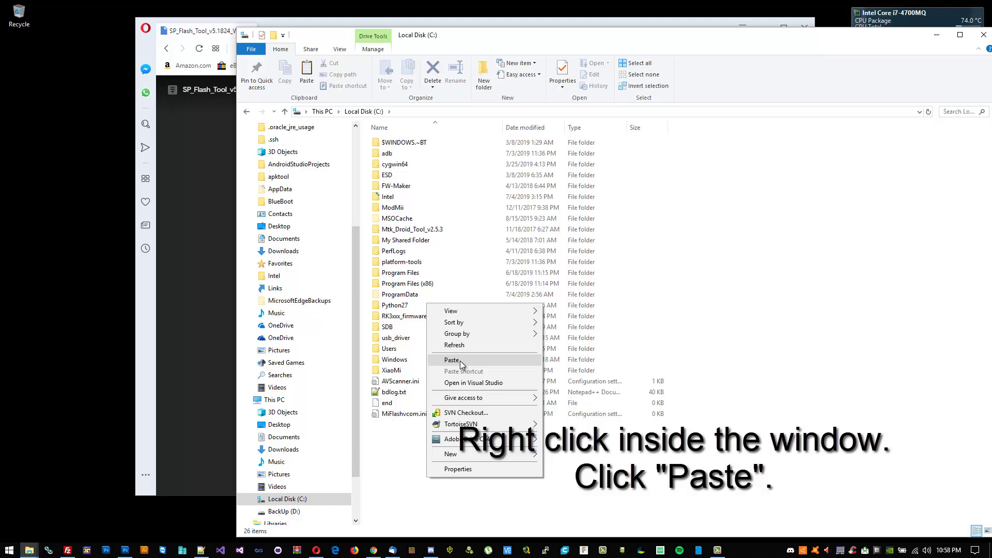
left_click(460, 361)
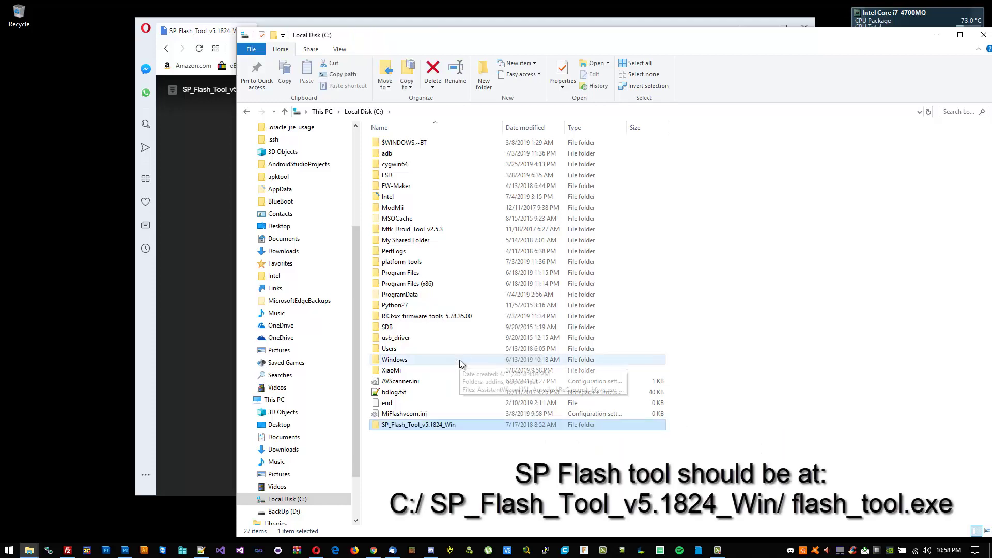
double_click(448, 425)
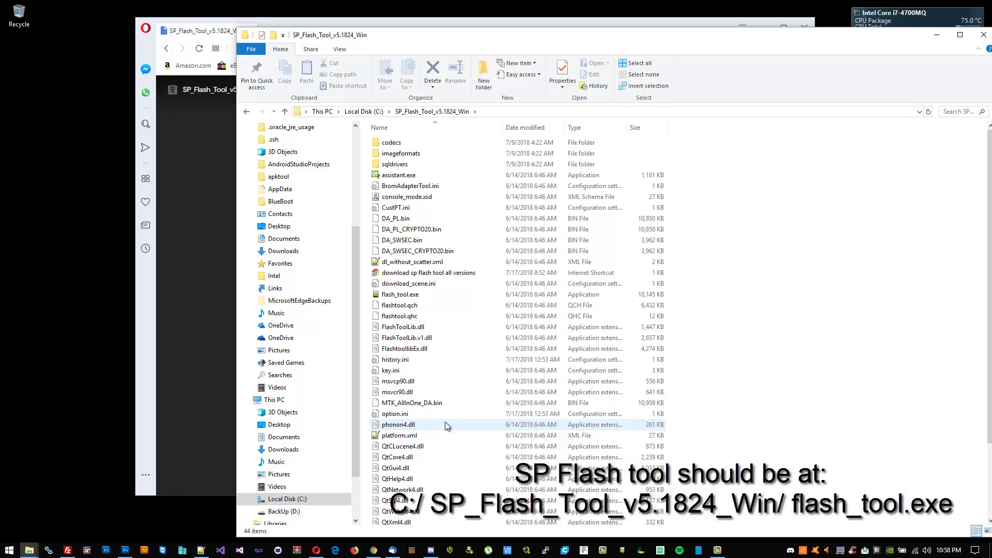
- Launch flash_tool.exe from C:\SP_Flash_Tool_v5.1824_Win
left_click(404, 297)
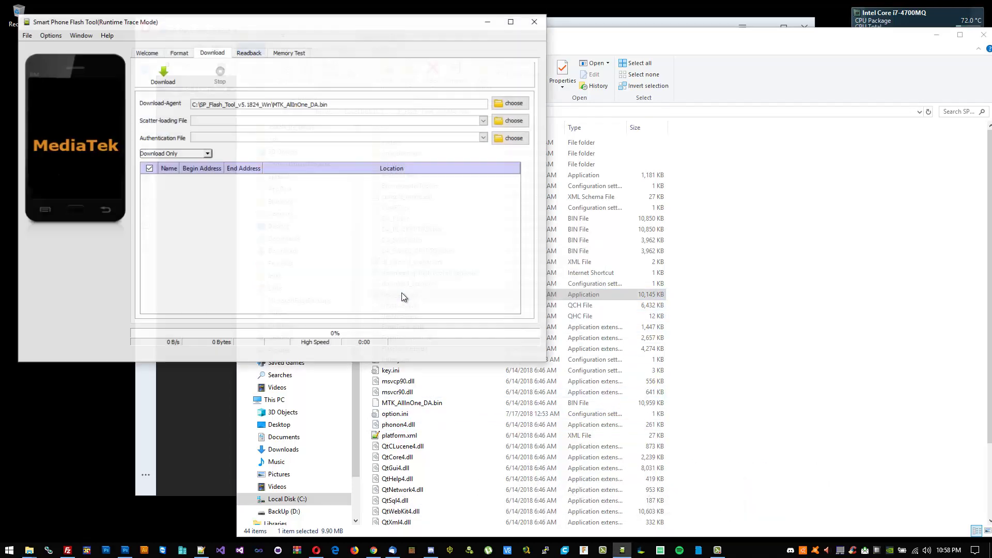